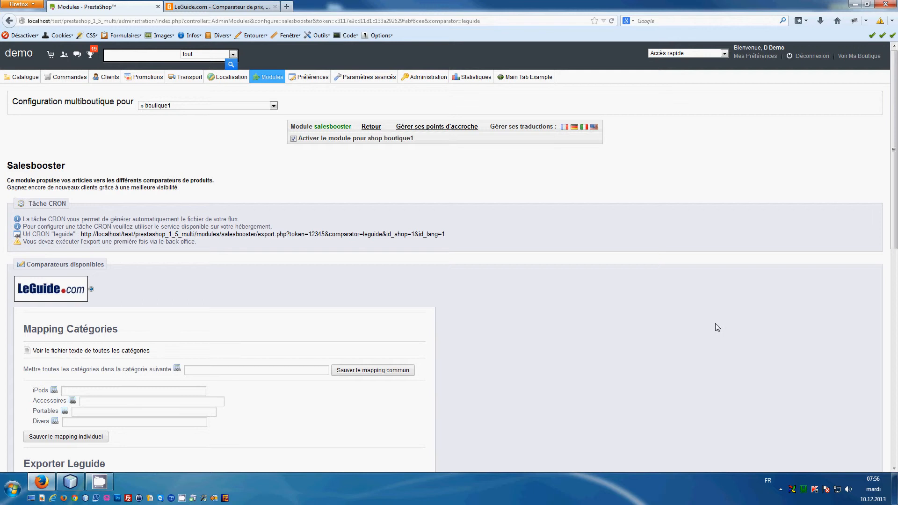
- View the LeGuide.com home page and return to the PrestaShop module configuration
left_click(228, 6)
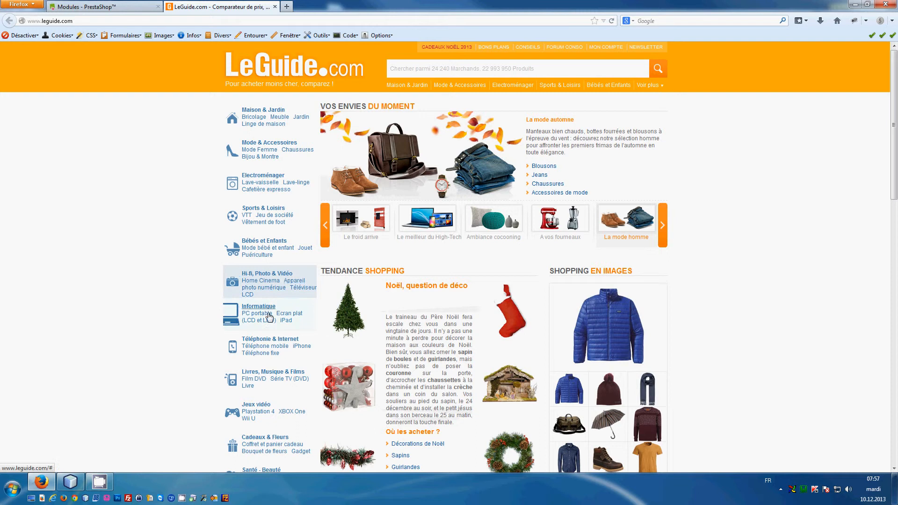
left_click(94, 5)
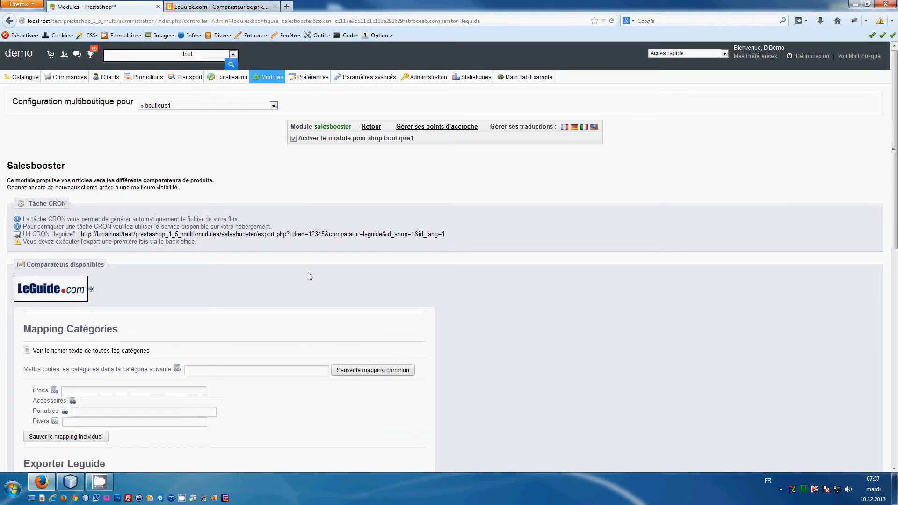
- Map the shop's iPods category to the LeGuide category iPod and save the individual mapping
scroll(308, 272, "down", 2)
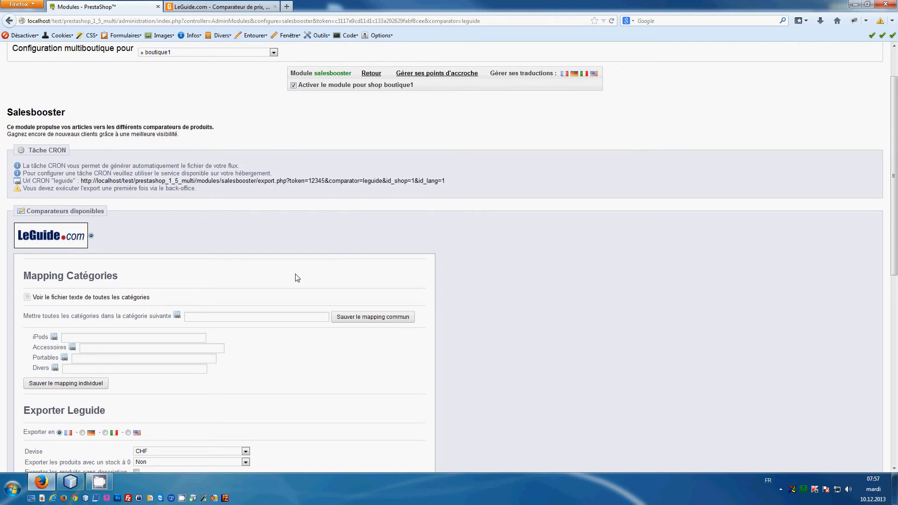
scroll(297, 277, "down", 2)
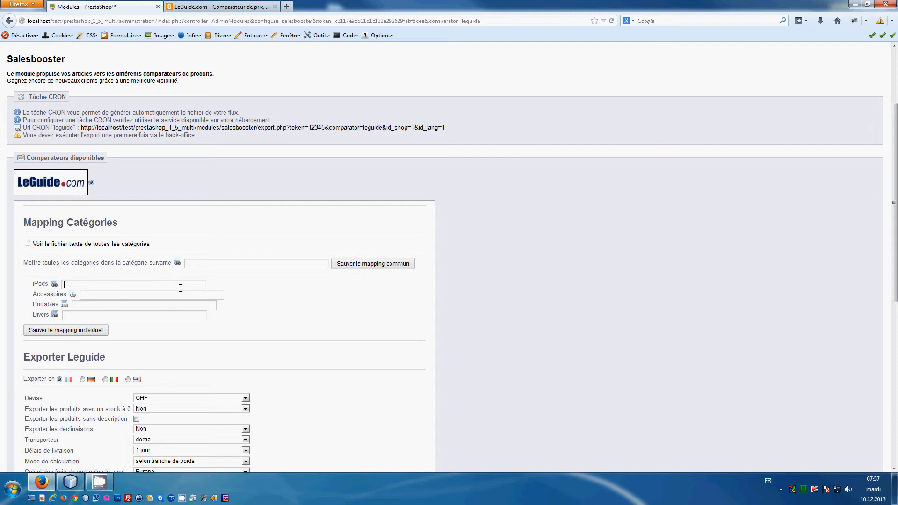
type("ip")
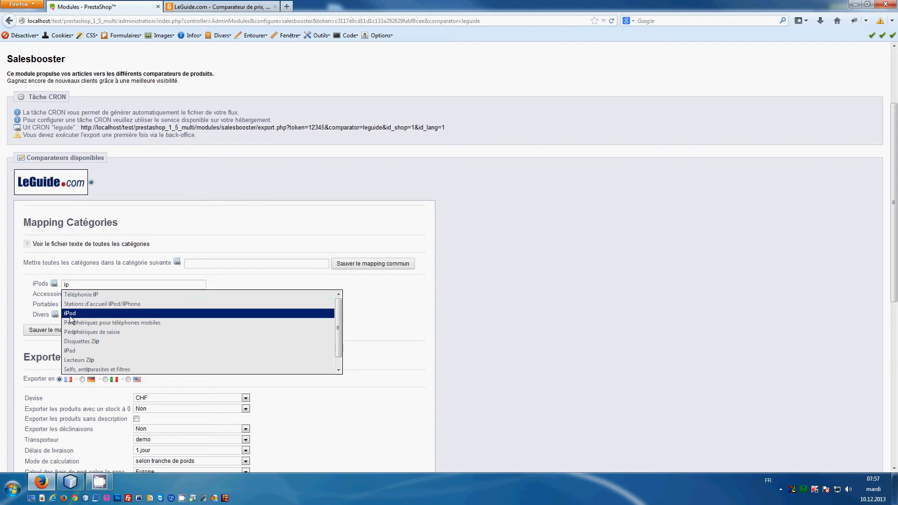
left_click(92, 315)
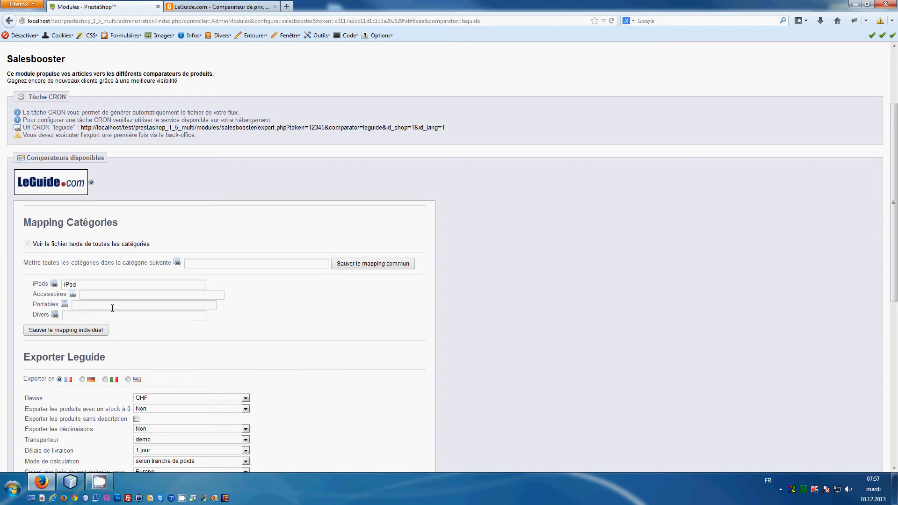
left_click(77, 334)
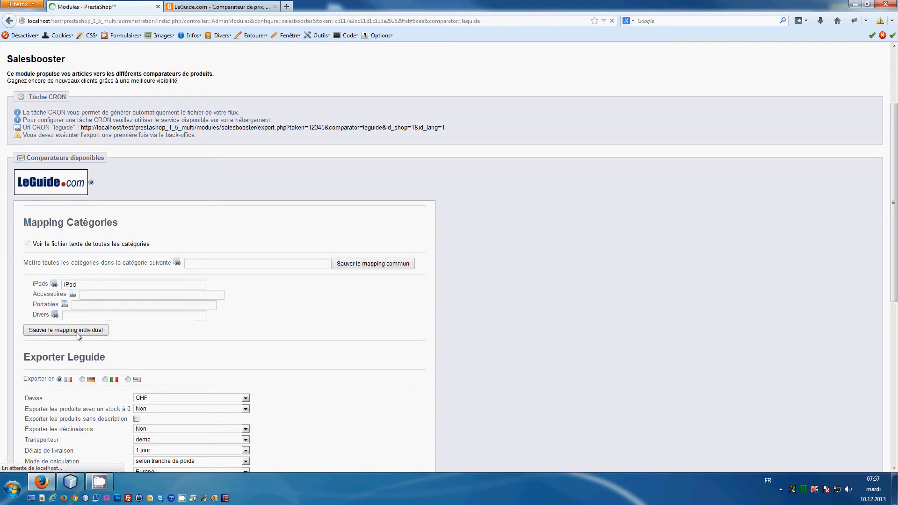
- Export the LeGuide feed file for the iPods category only, excluding products priced below 20 CHF
scroll(121, 343, "down", 2)
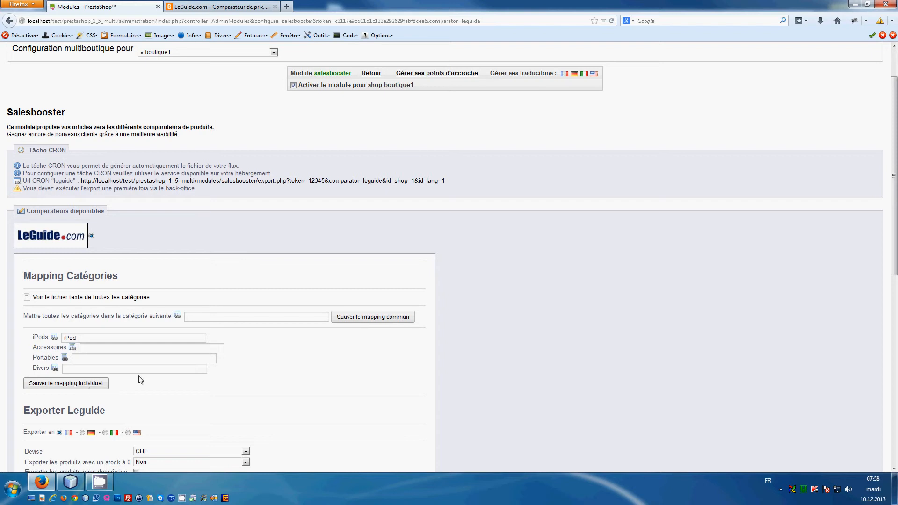
scroll(227, 363, "down", 4)
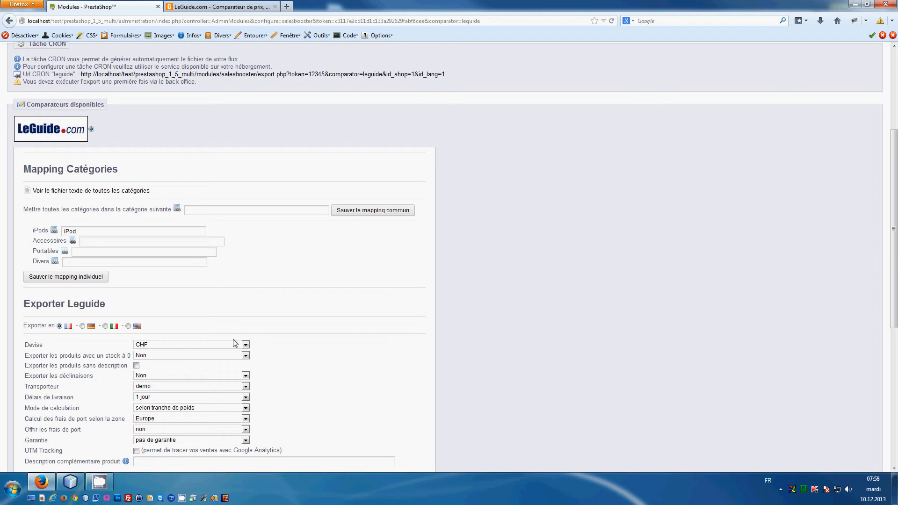
scroll(56, 284, "down", 2)
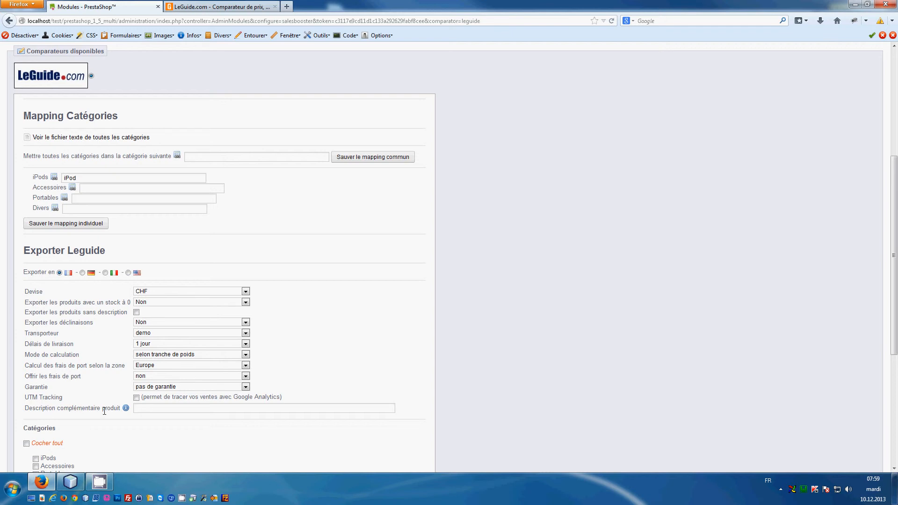
scroll(110, 411, "down", 2)
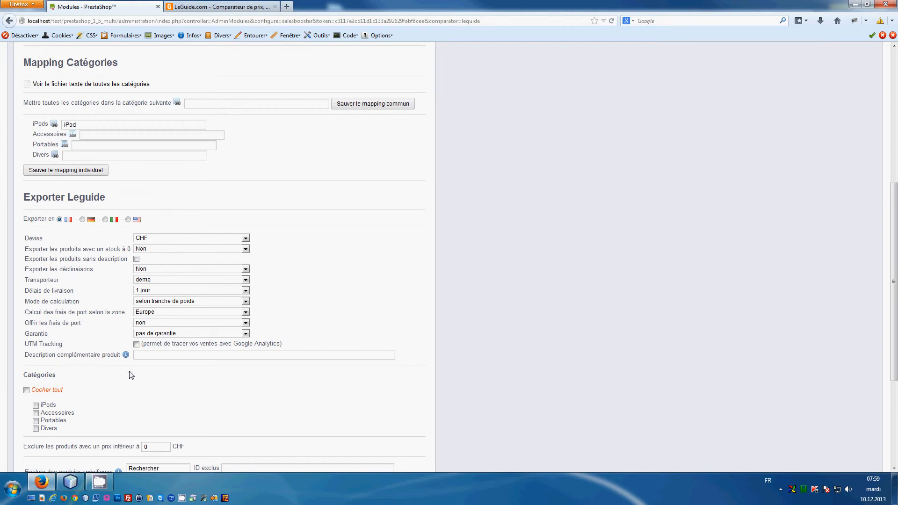
scroll(149, 389, "down", 2)
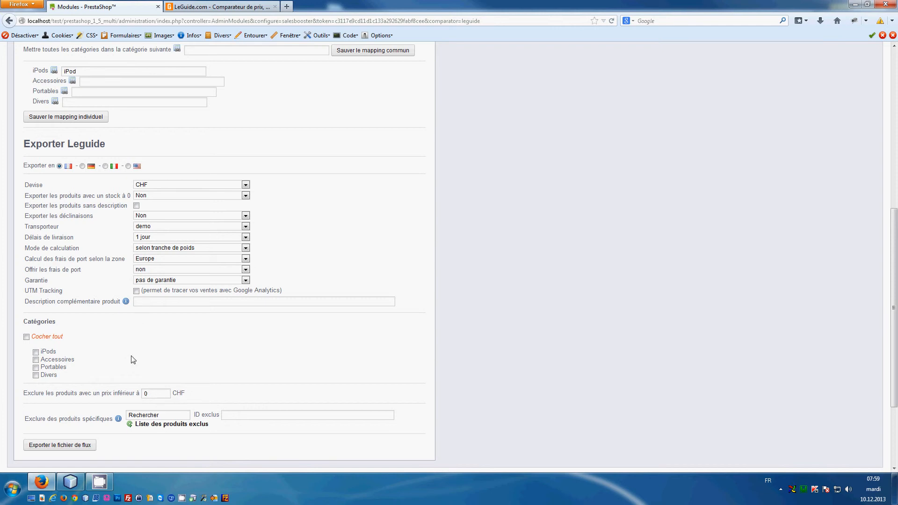
scroll(77, 383, "down", 2)
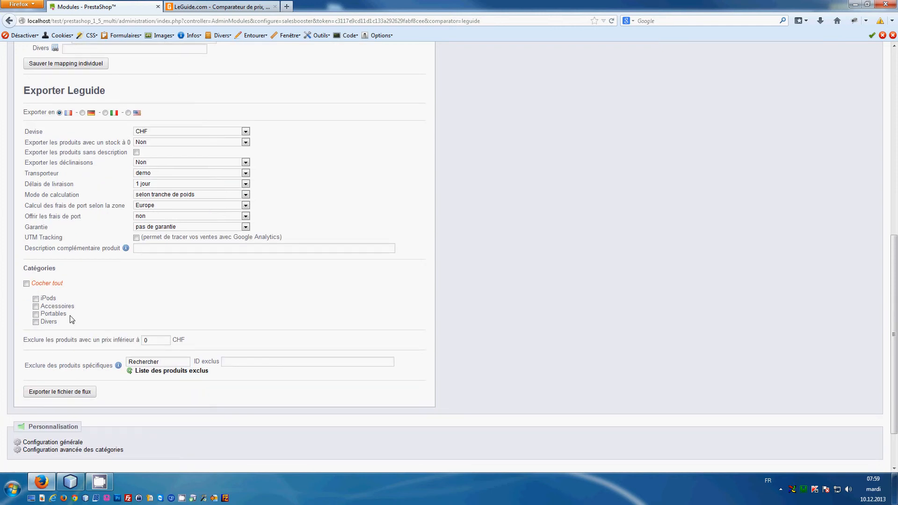
left_click(36, 299)
left_click_drag(144, 338, 162, 340)
type("20")
key("Tab")
left_click(67, 392)
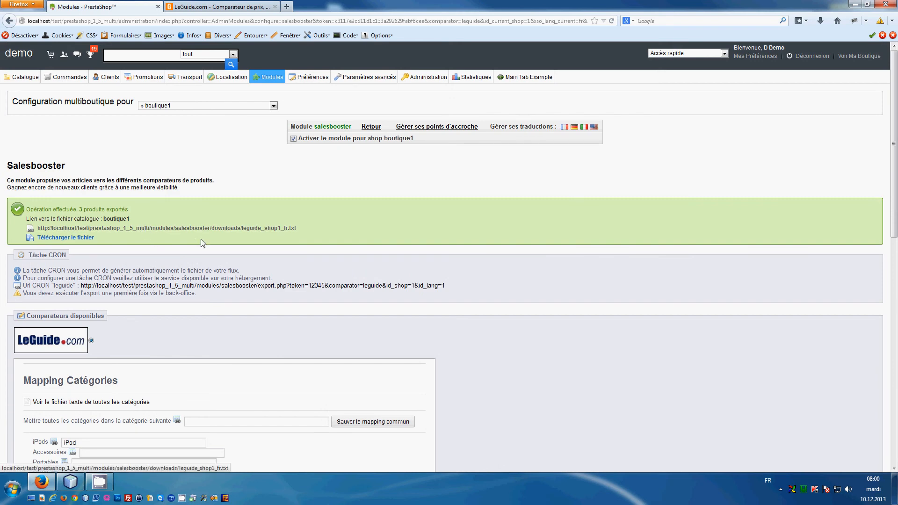
- Open the exported catalogue file leguide_shop1_fr.txt and select its web address
scroll(187, 234, "down", 2)
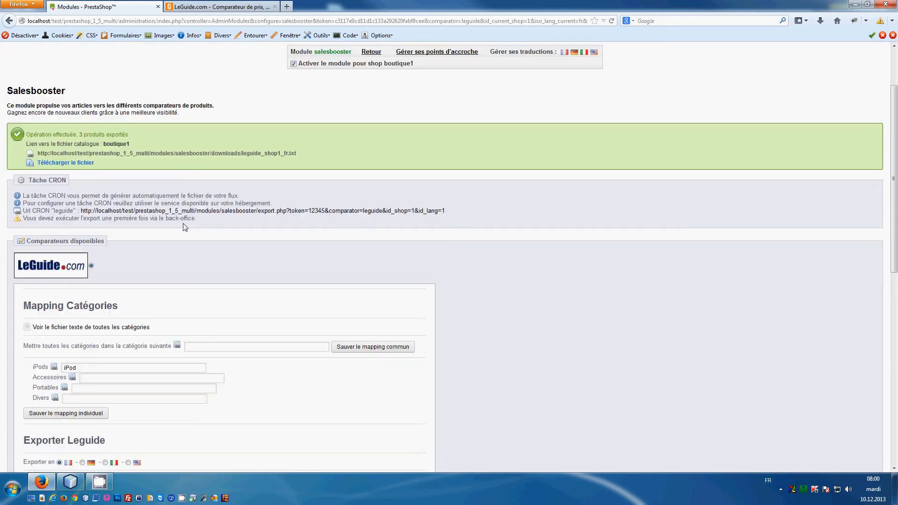
left_click(155, 178)
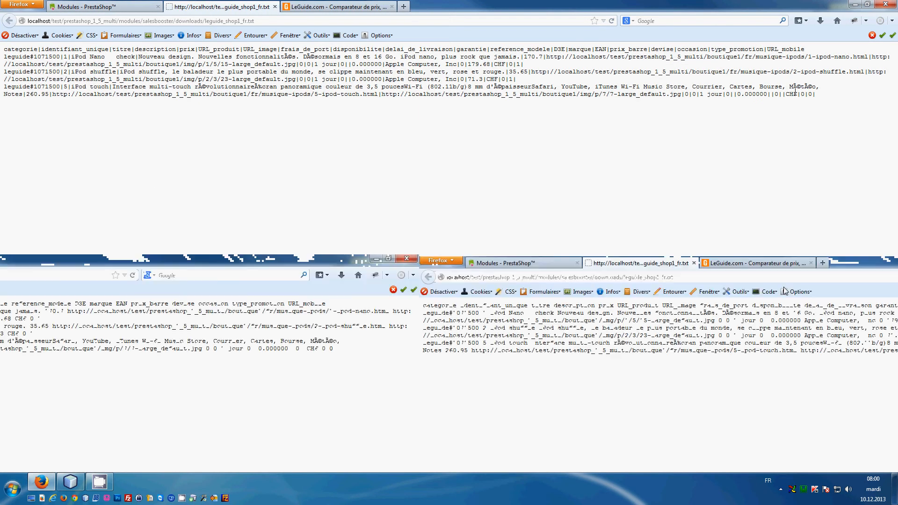
left_click(262, 21)
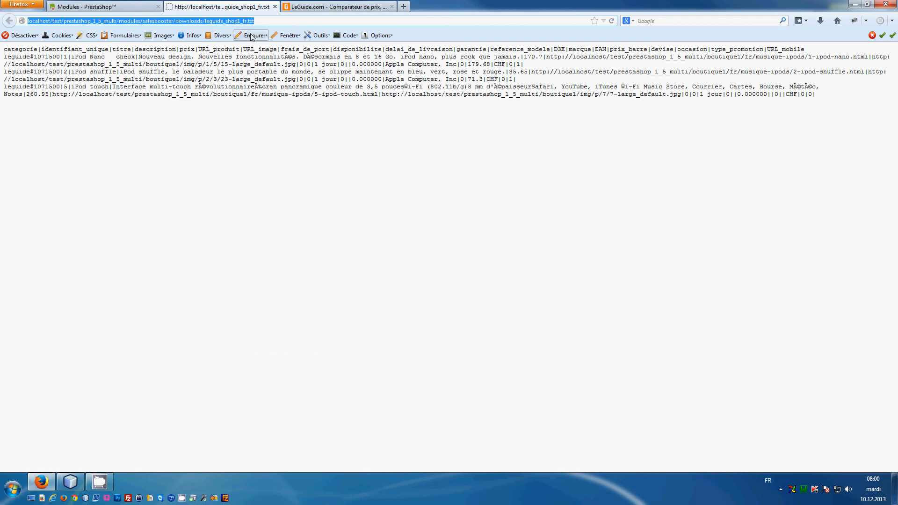
- Select the LeGuide CRON URL on the module page and return to the exported feed file
left_click(113, 5)
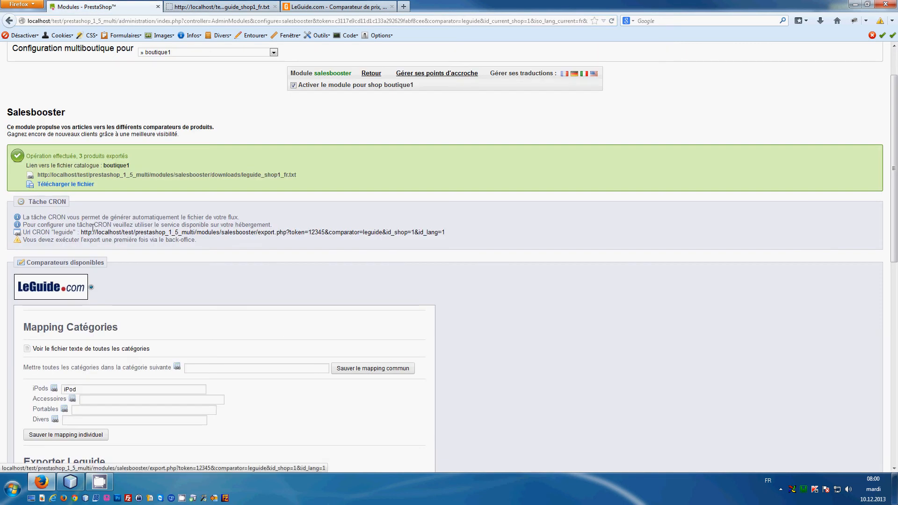
left_click_drag(450, 233, 84, 237)
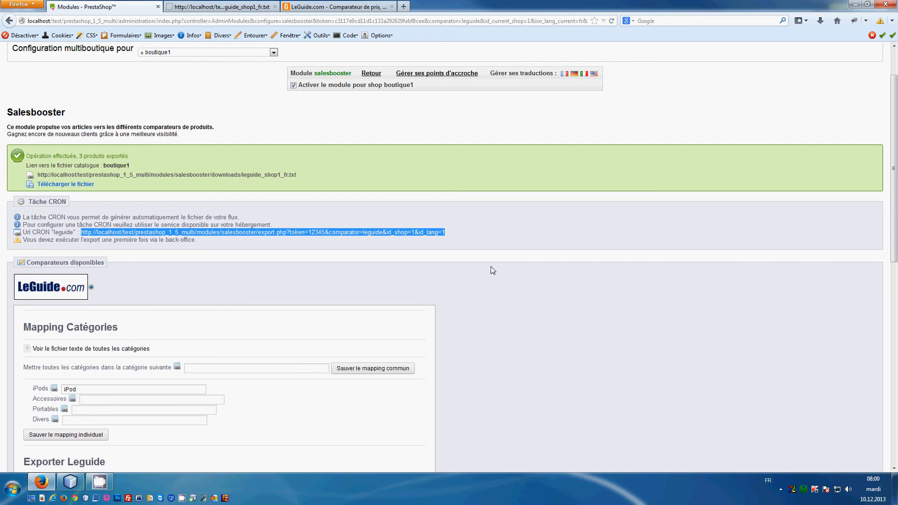
left_click(206, 6)
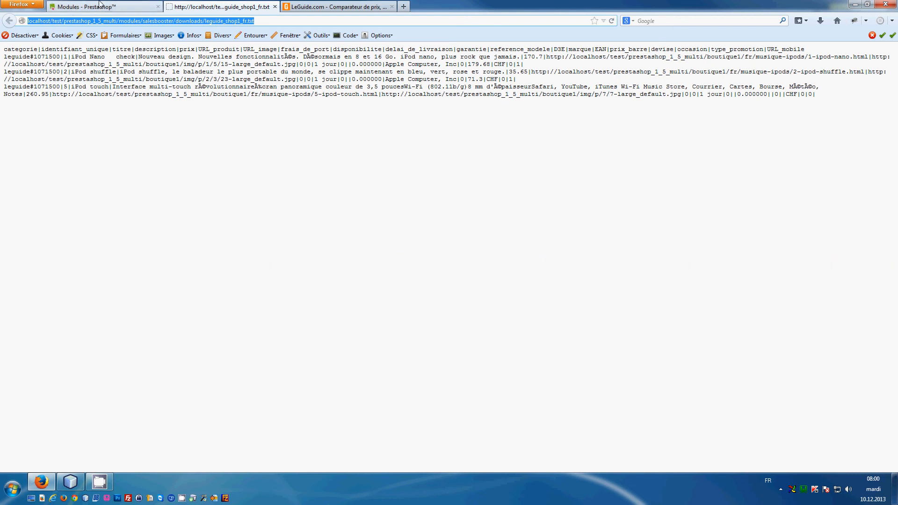
- Review the Salesbooster module's general configuration page and return to its main menu
left_click(85, 7)
scroll(542, 260, "down", 10)
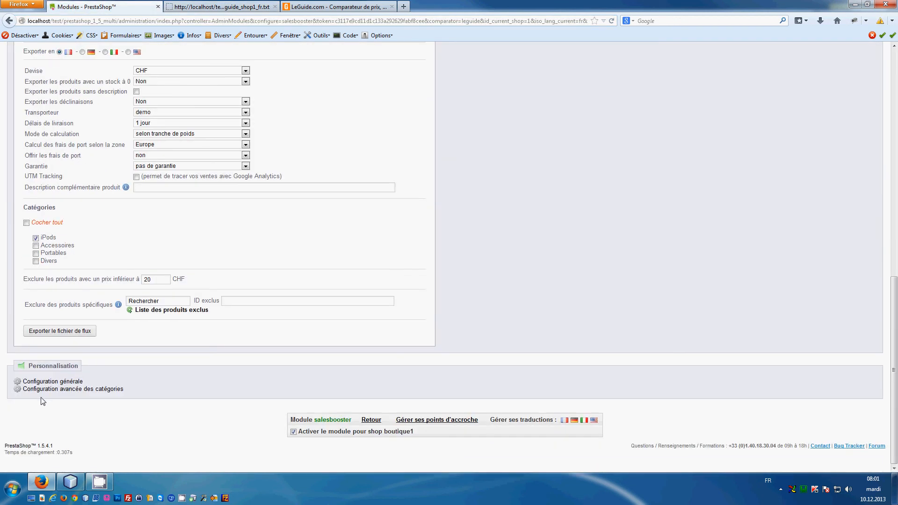
left_click(45, 390)
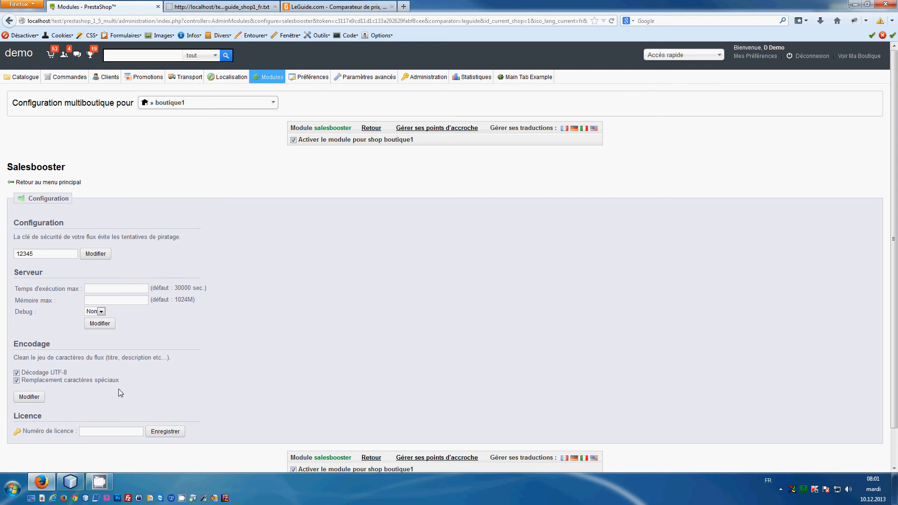
left_click(45, 186)
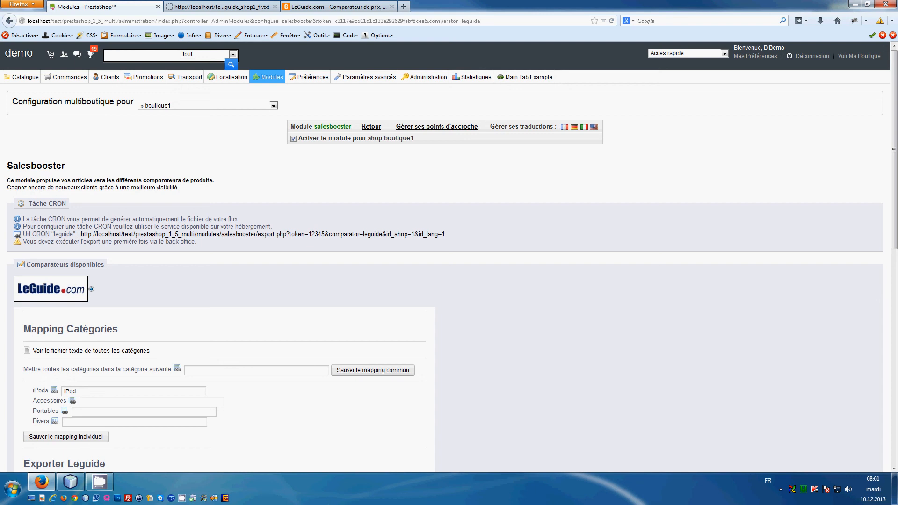
- Review the advanced category configuration (Configuration avancée des catégories) and return to the module's main menu
scroll(222, 344, "down", 5)
scroll(222, 344, "down", 5)
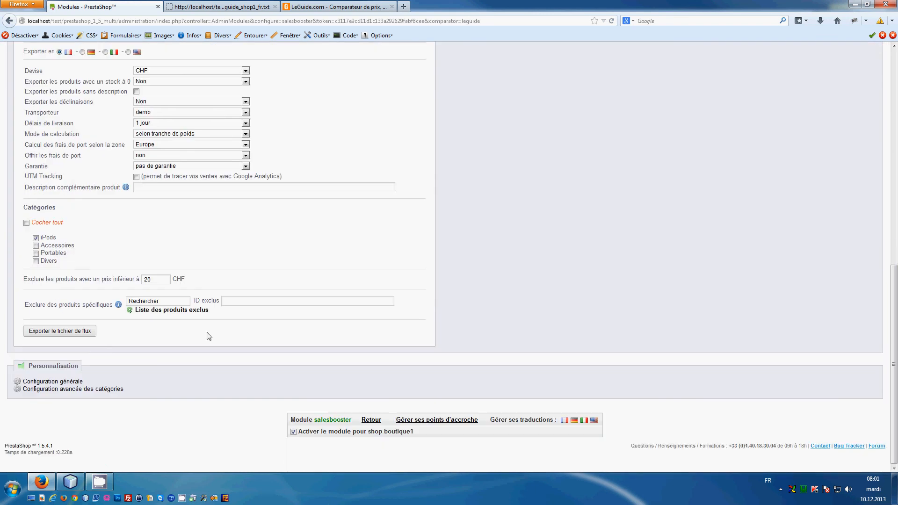
left_click(75, 390)
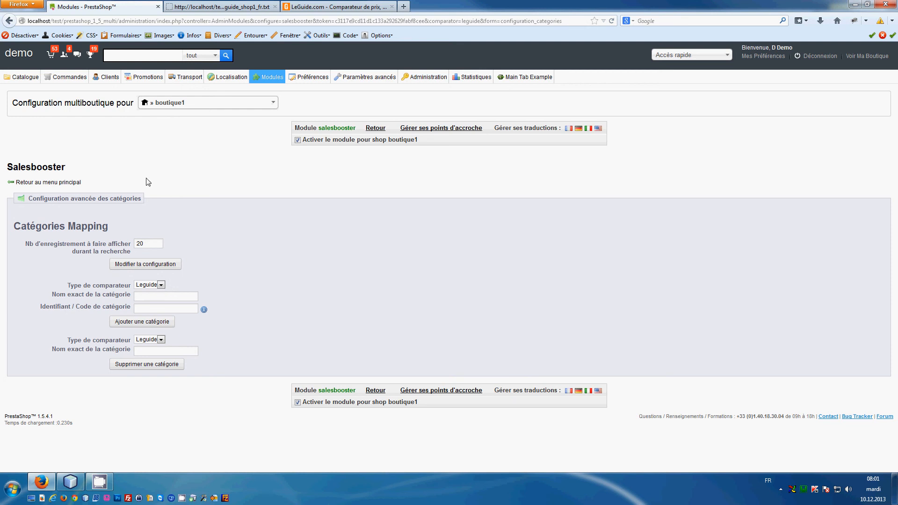
left_click(70, 183)
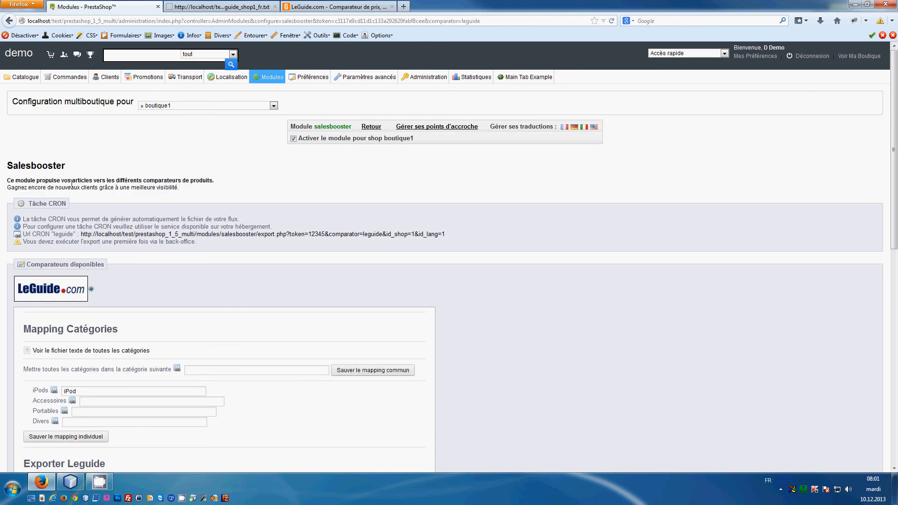
scroll(756, 347, "down", 1)
scroll(756, 347, "down", 1)
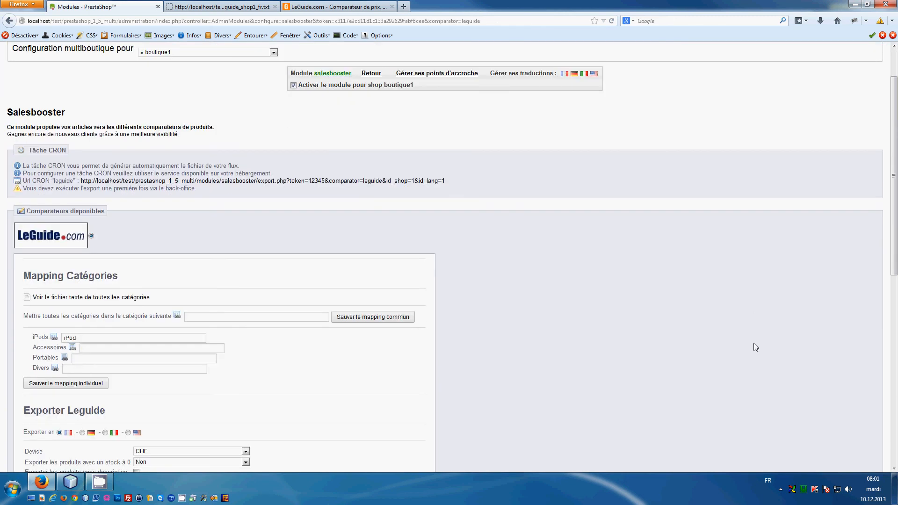